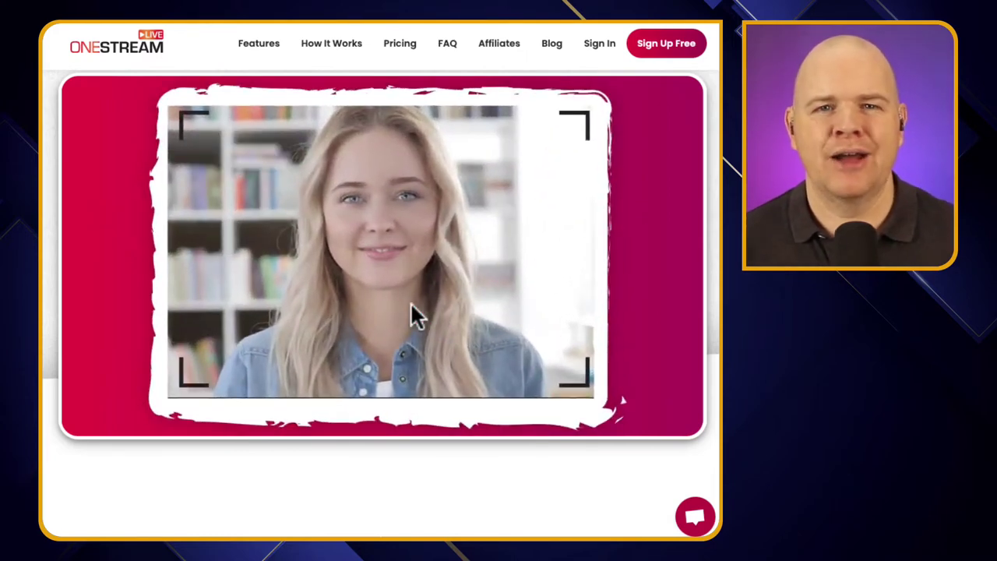
Step: In Ecamm Live, choose OneStream Live as the broadcast destination
{"action": "left_click", "coordinate": [439, 430]}
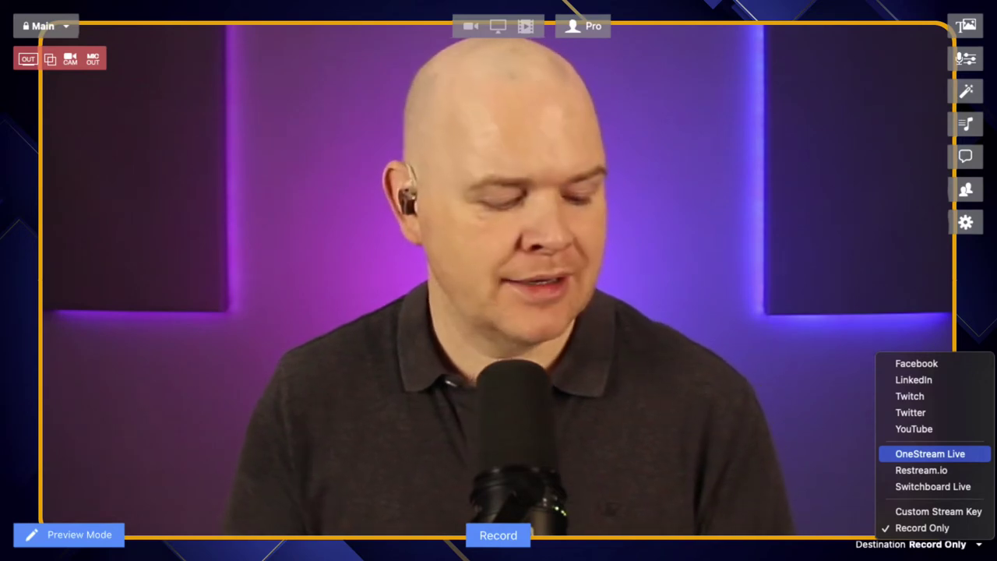
{"action": "left_click", "coordinate": [930, 453]}
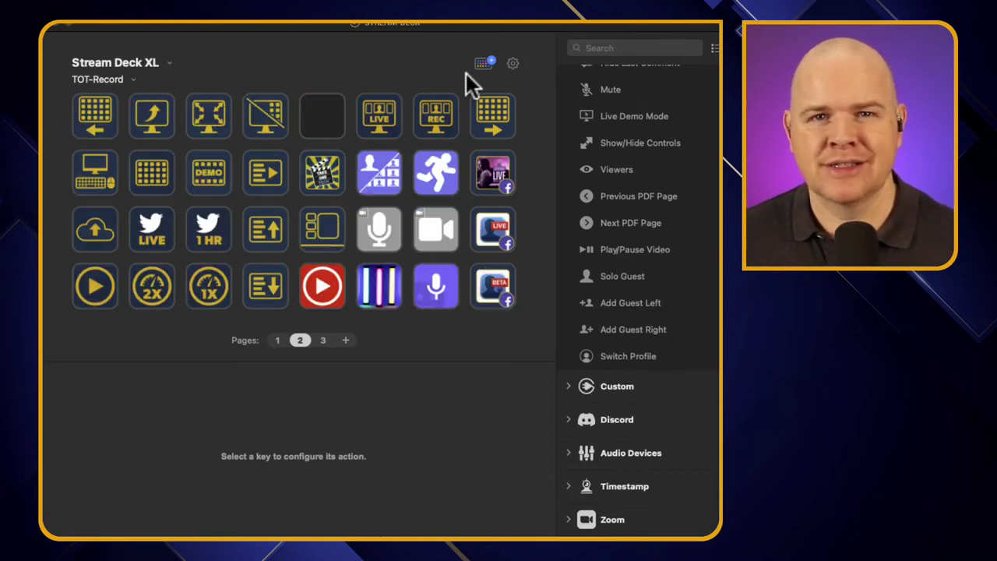
Step: Switch to Stream Deck and look through the Ecamm Live actions available for keys, down to Switch Profile
{"action": "left_click", "coordinate": [459, 72]}
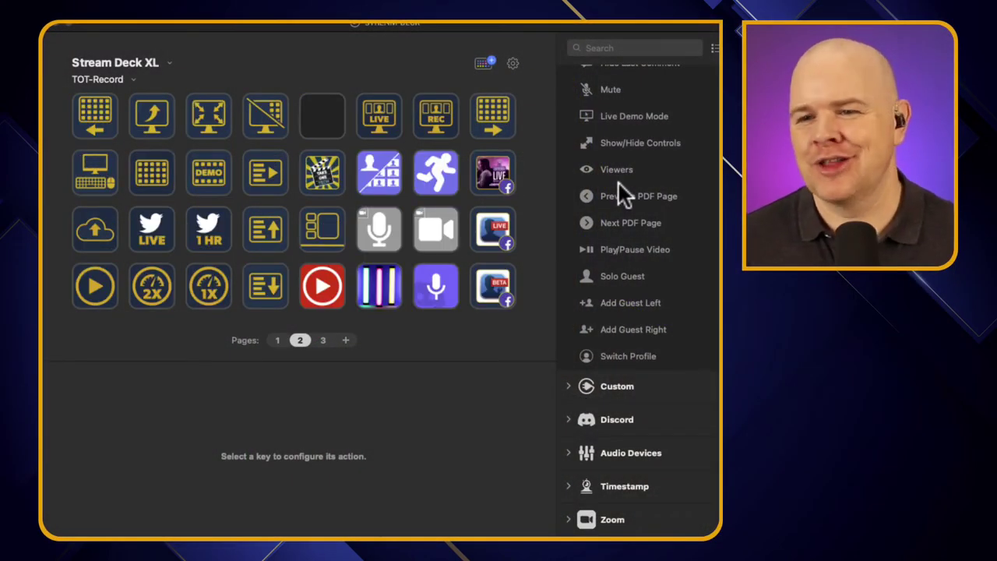
{"action": "left_click", "coordinate": [438, 117]}
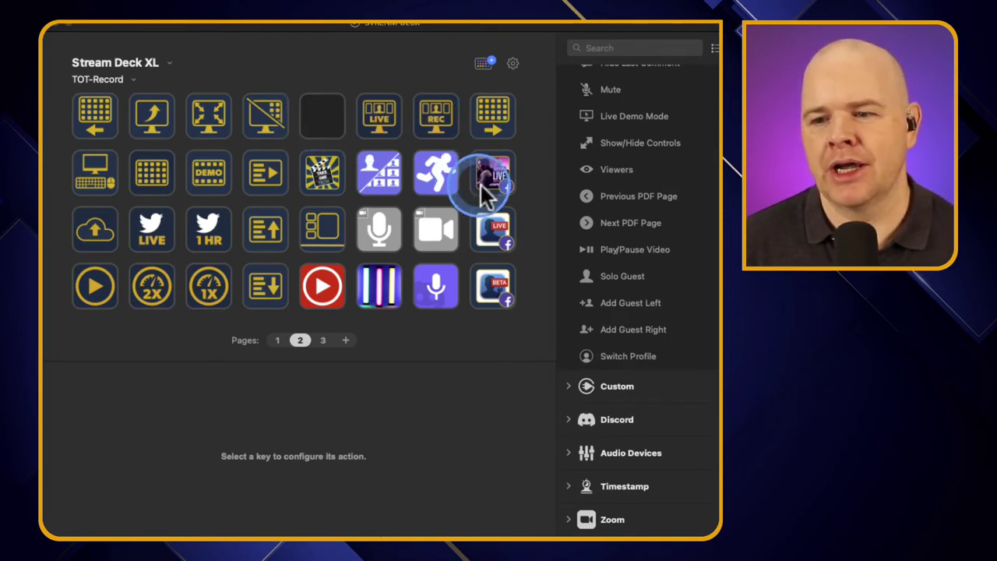
{"action": "scroll", "coordinate": [627, 175], "scroll_direction": "up", "scroll_amount": 10}
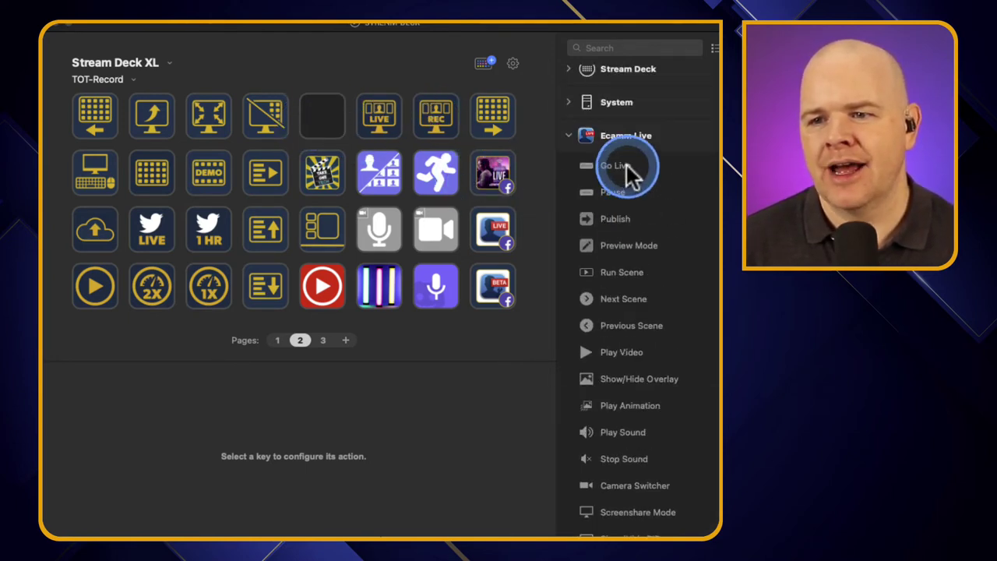
{"action": "scroll", "coordinate": [623, 236], "scroll_direction": "down", "scroll_amount": 5}
{"action": "scroll", "coordinate": [623, 235], "scroll_direction": "down", "scroll_amount": 10}
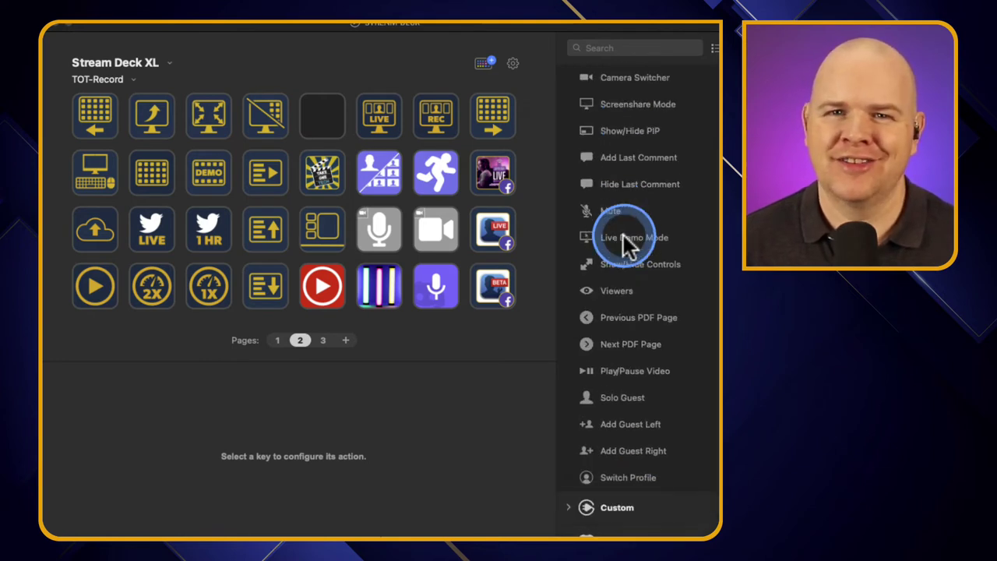
{"action": "scroll", "coordinate": [623, 257], "scroll_direction": "down", "scroll_amount": 3}
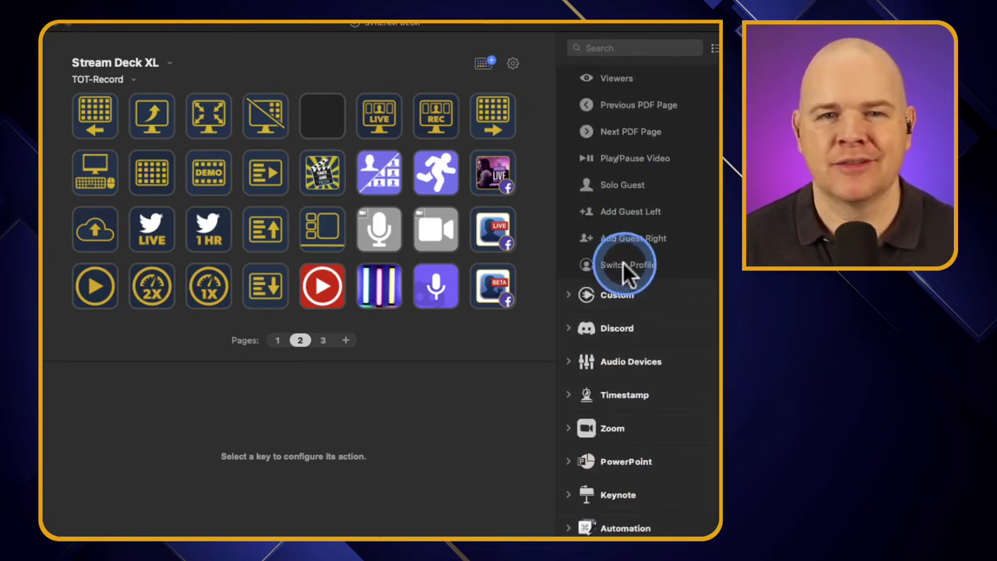
{"action": "scroll", "coordinate": [623, 263], "scroll_direction": "up", "scroll_amount": 12}
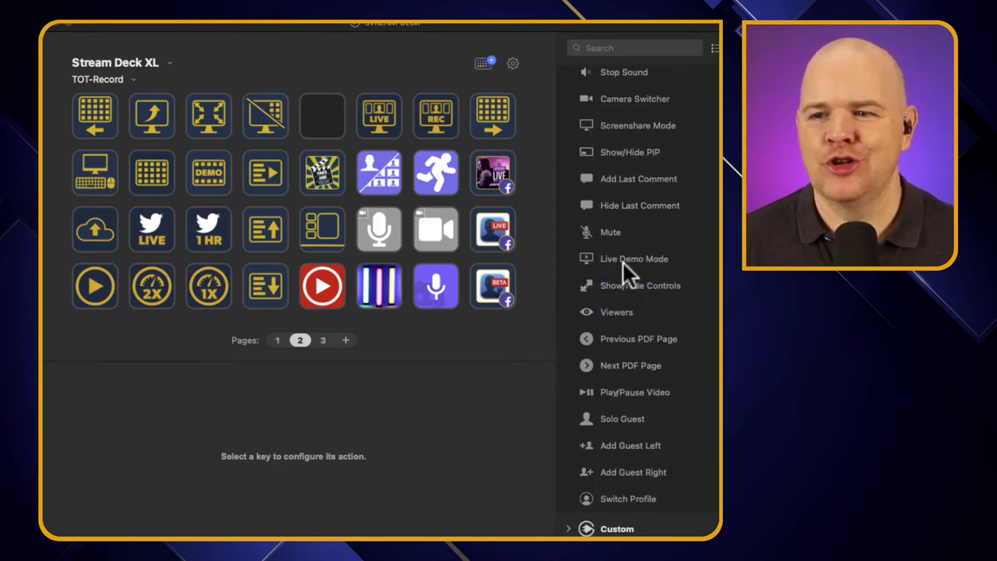
{"action": "scroll", "coordinate": [623, 263], "scroll_direction": "down", "scroll_amount": 15}
{"action": "left_click", "coordinate": [629, 208]}
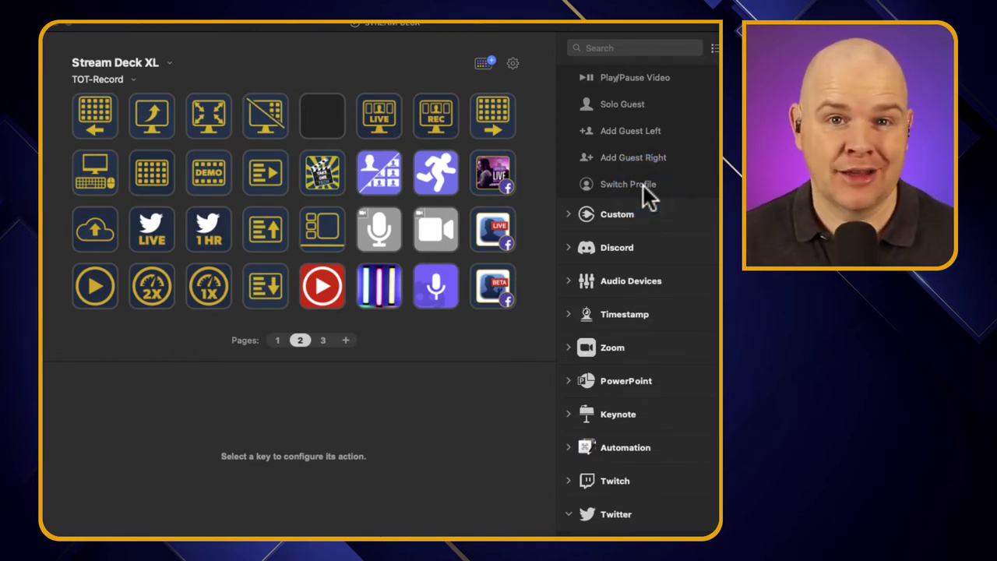
Step: Add an Ecamm Live Switch Profile action to the empty key in the first row and title it "TOT Profile"
{"action": "left_click_drag", "start_coordinate": [643, 186], "coordinate": [317, 122]}
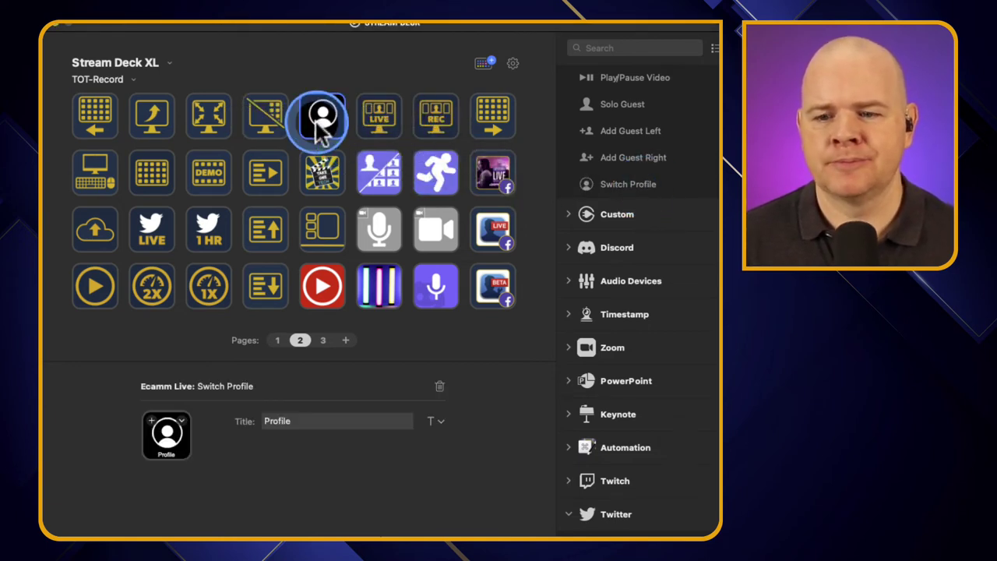
{"action": "left_click", "coordinate": [273, 420]}
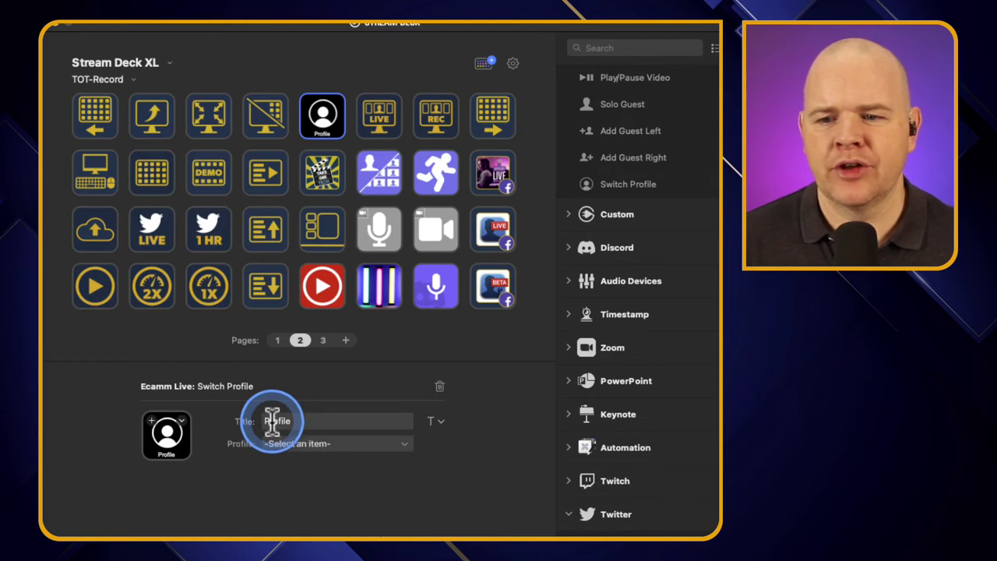
{"action": "double_click", "coordinate": [274, 421]}
{"action": "type", "text": "TOT Pro"}
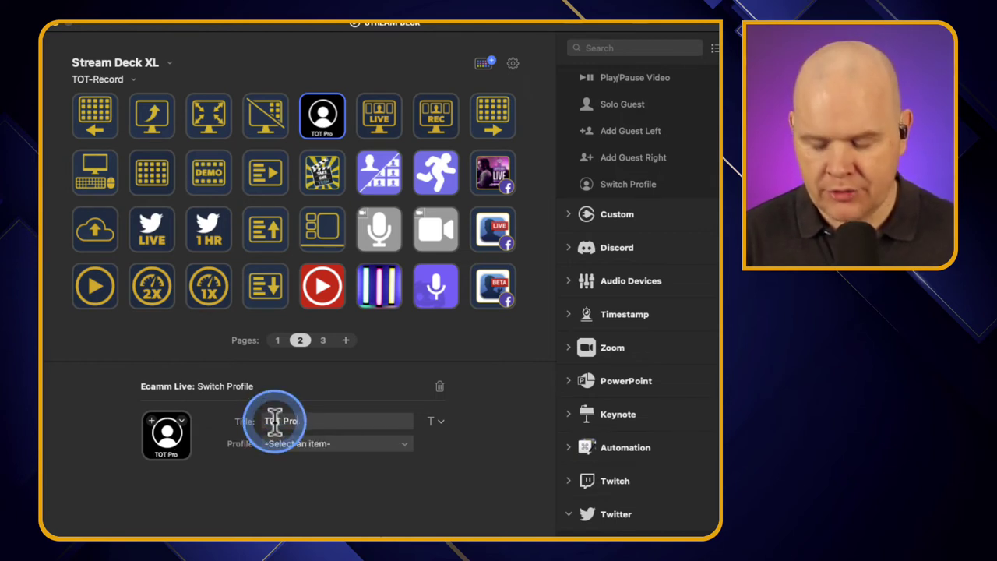
{"action": "type", "text": "eil"}
{"action": "key", "text": "BackSpace"}
{"action": "key", "text": "BackSpace"}
{"action": "key", "text": "BackSpace"}
{"action": "type", "text": "file"}
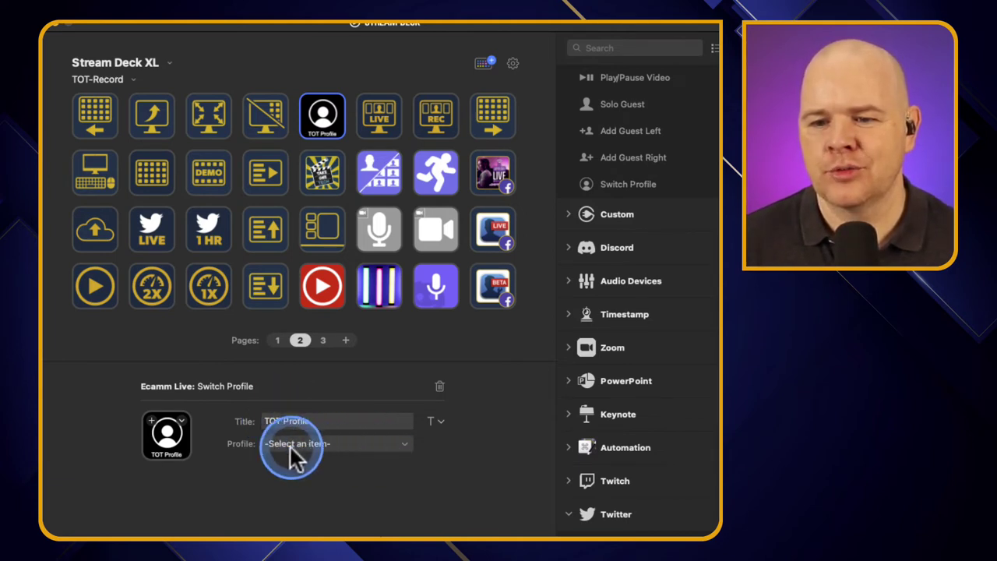
Step: Set the new TOT Profile key to switch to the TOT profile
{"action": "left_click", "coordinate": [335, 443]}
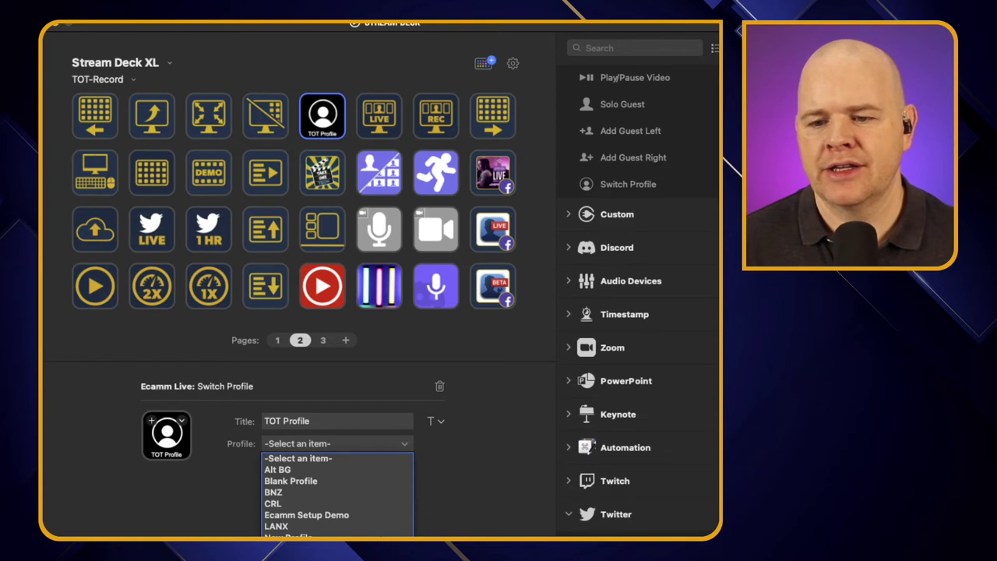
{"action": "left_click", "coordinate": [335, 545]}
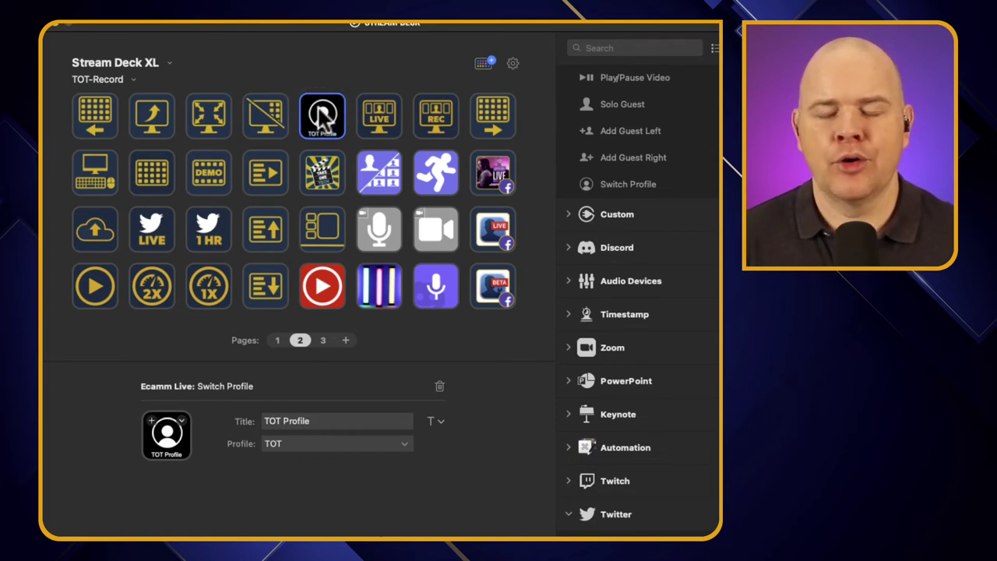
{"action": "left_click", "coordinate": [327, 67]}
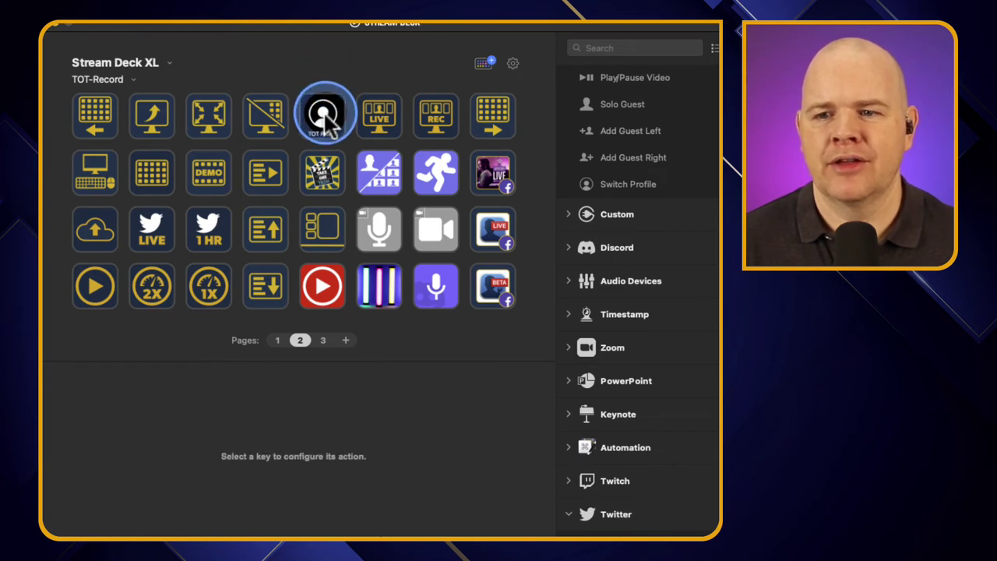
Step: Delete the TOT Profile key from the first row
{"action": "left_click", "coordinate": [324, 117]}
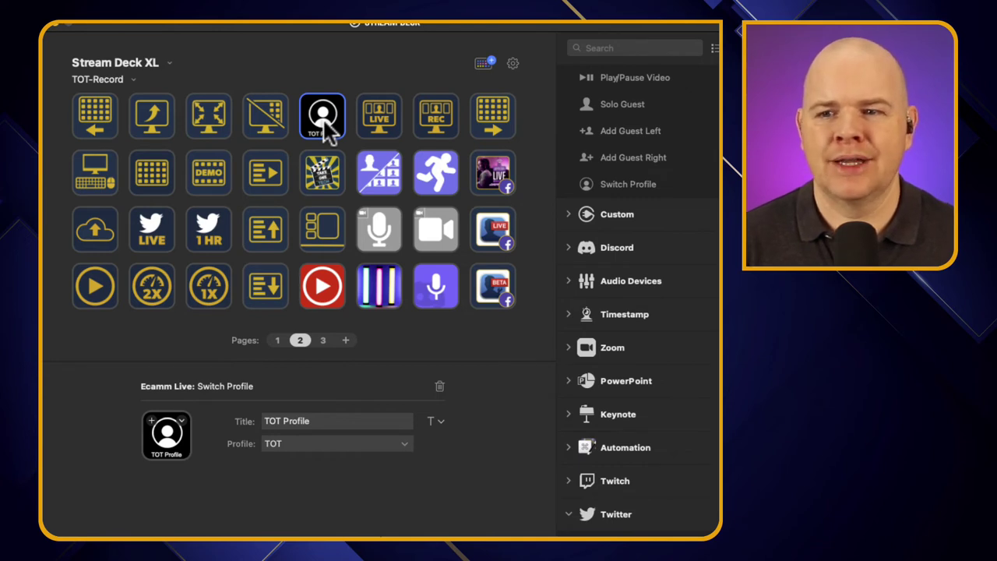
{"action": "key", "text": "Delete"}
{"action": "left_click", "coordinate": [324, 120]}
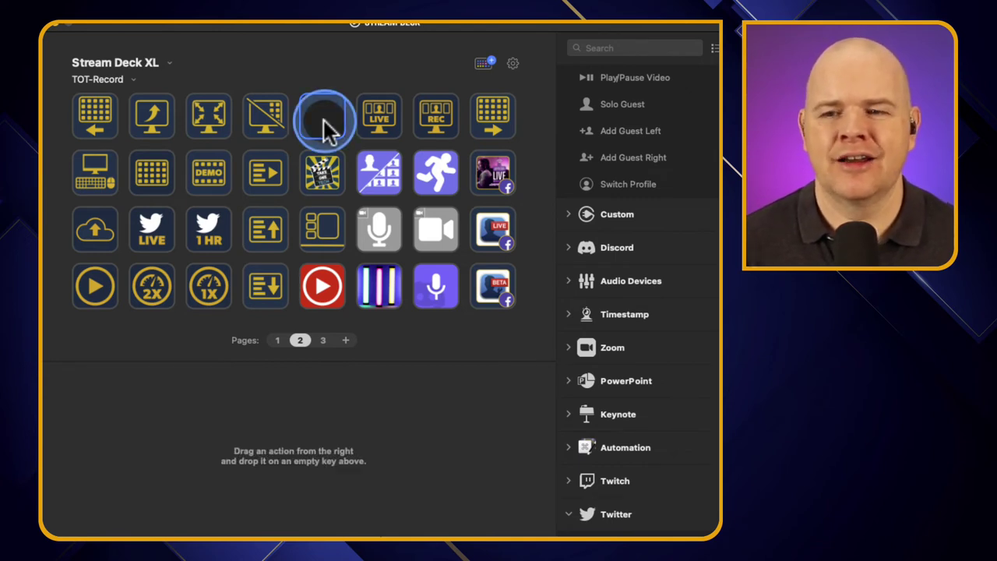
{"action": "right_click", "coordinate": [323, 120]}
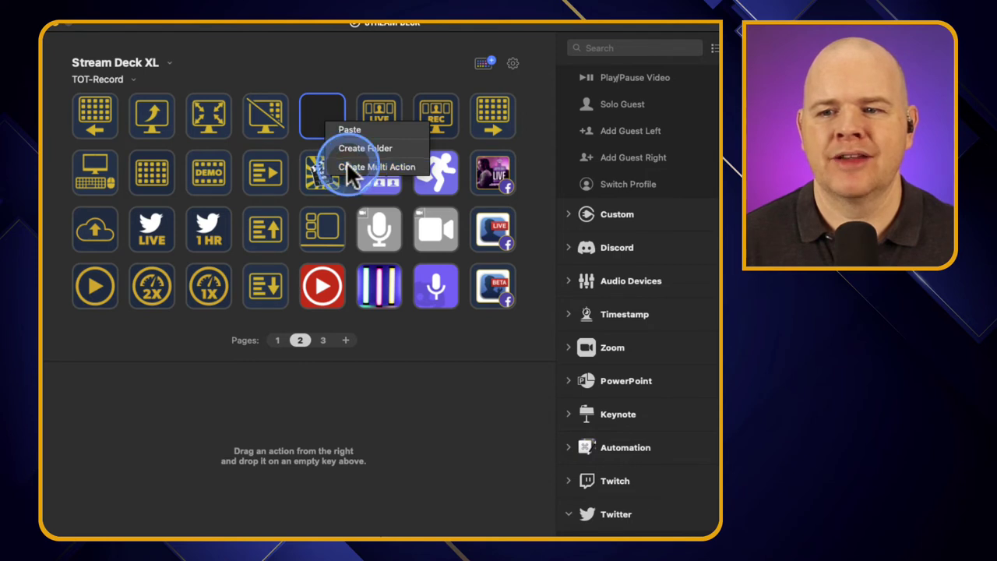
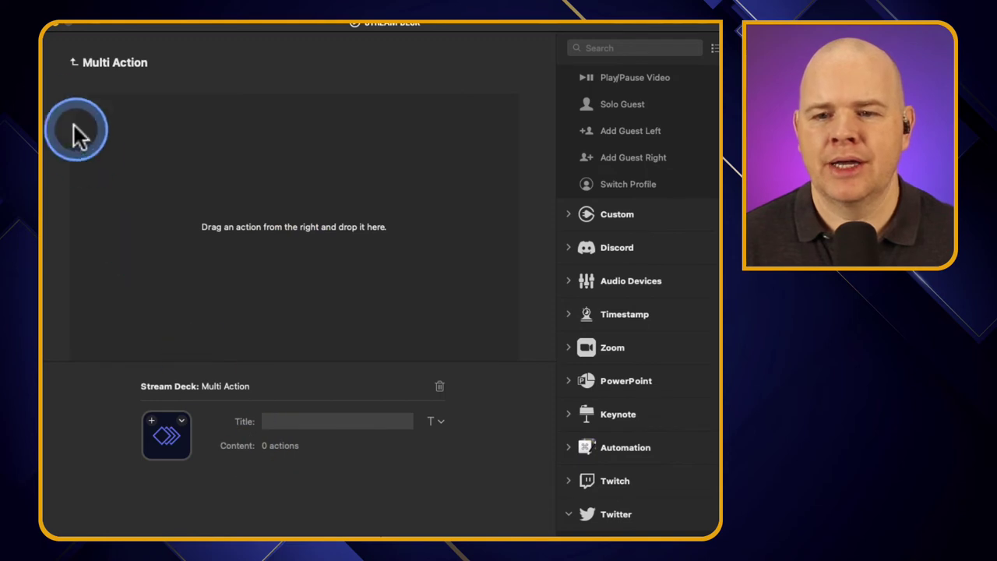
{"action": "left_click", "coordinate": [71, 62]}
{"action": "left_click", "coordinate": [320, 113]}
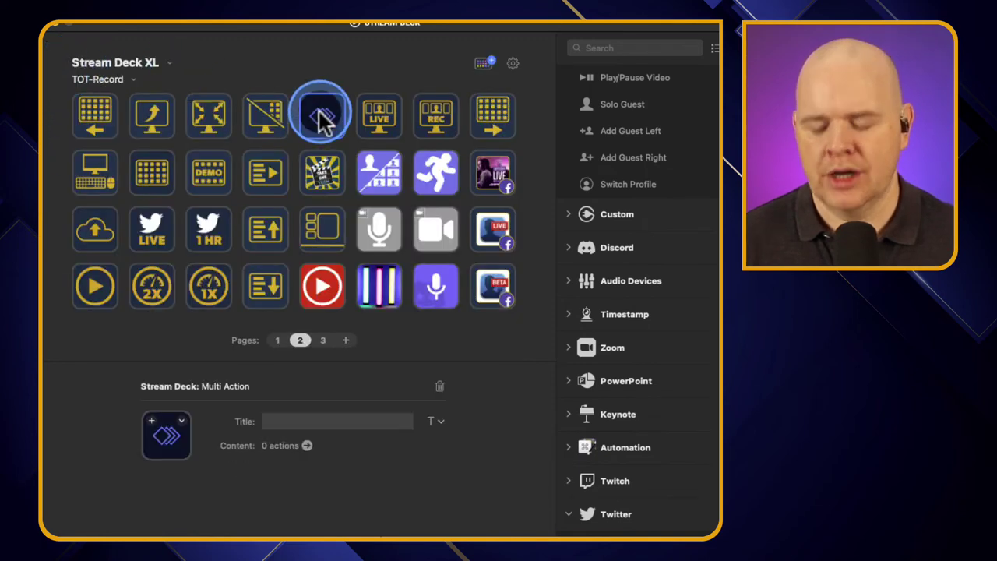
Step: Create a multi action on the empty key in the first row and open its list of actions
{"action": "right_click", "coordinate": [318, 111]}
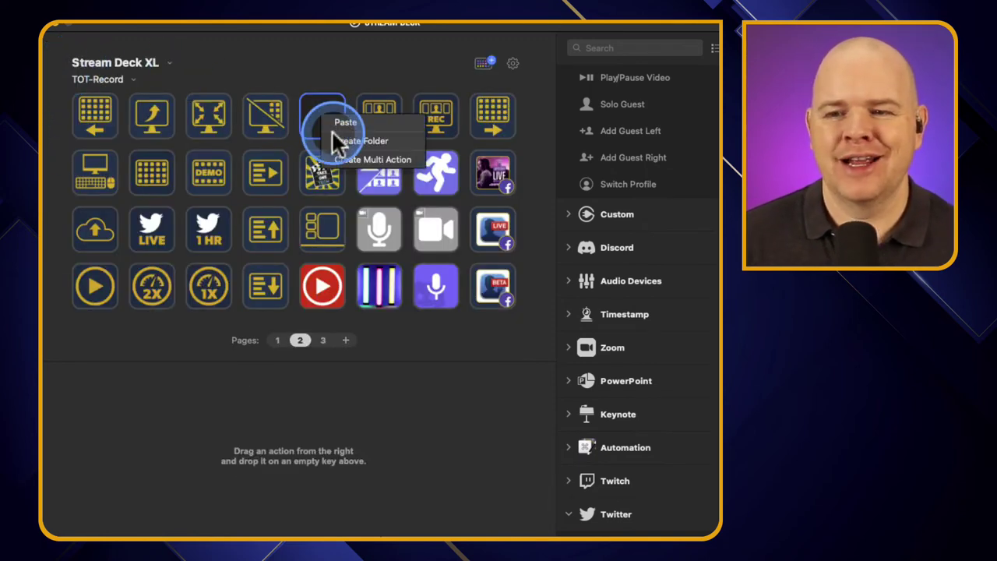
{"action": "left_click", "coordinate": [340, 159]}
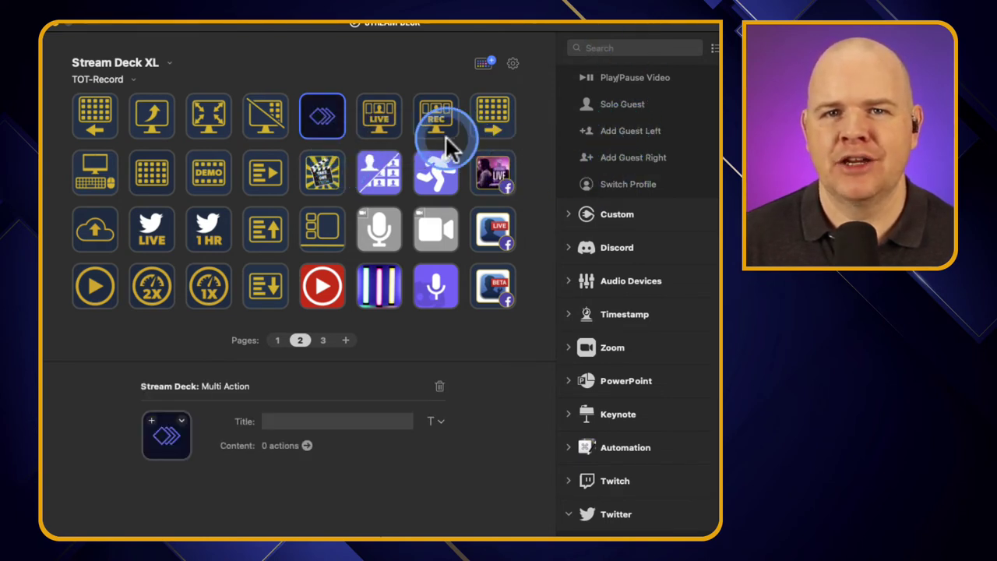
{"action": "left_click_drag", "start_coordinate": [445, 136], "coordinate": [315, 137]}
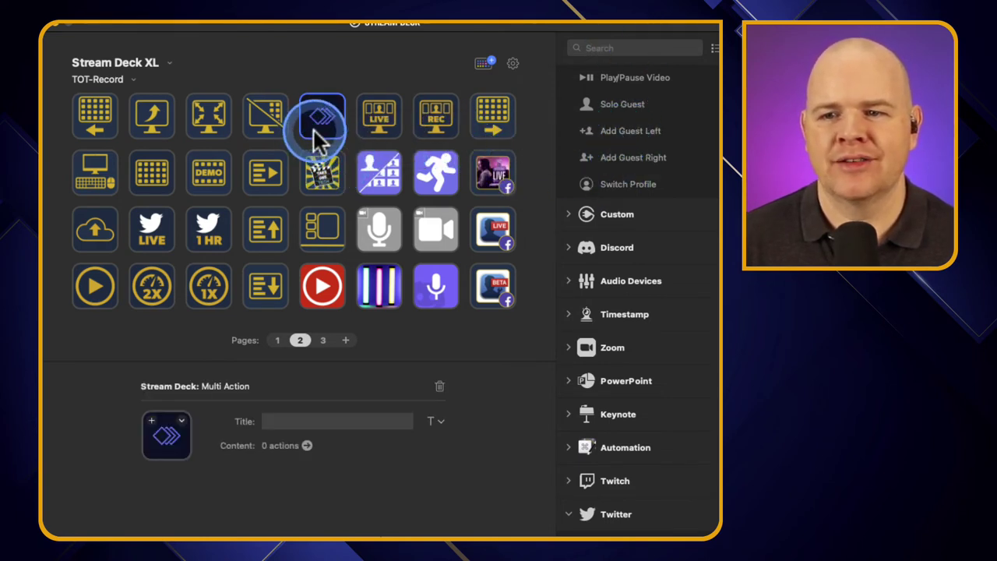
{"action": "left_click", "coordinate": [306, 445]}
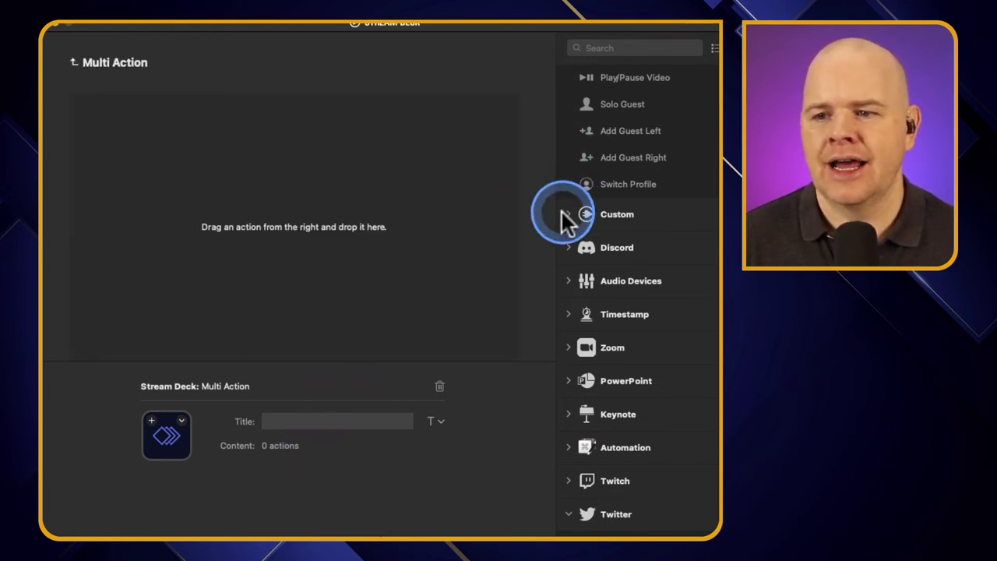
Step: Add an Ecamm Live Switch Profile action to the multi action and choose the profile it switches to
{"action": "left_click_drag", "start_coordinate": [614, 184], "coordinate": [249, 145]}
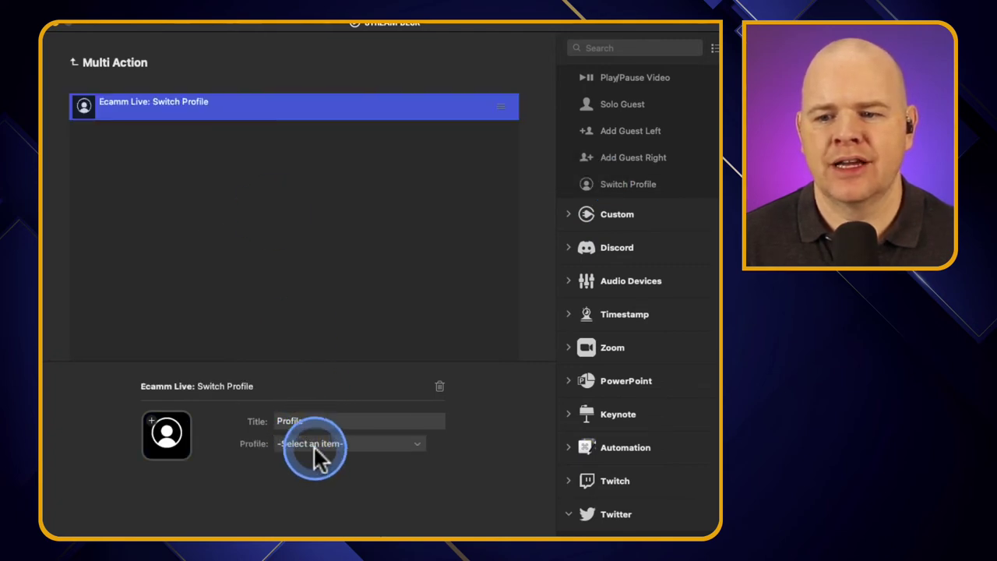
{"action": "left_click", "coordinate": [311, 443]}
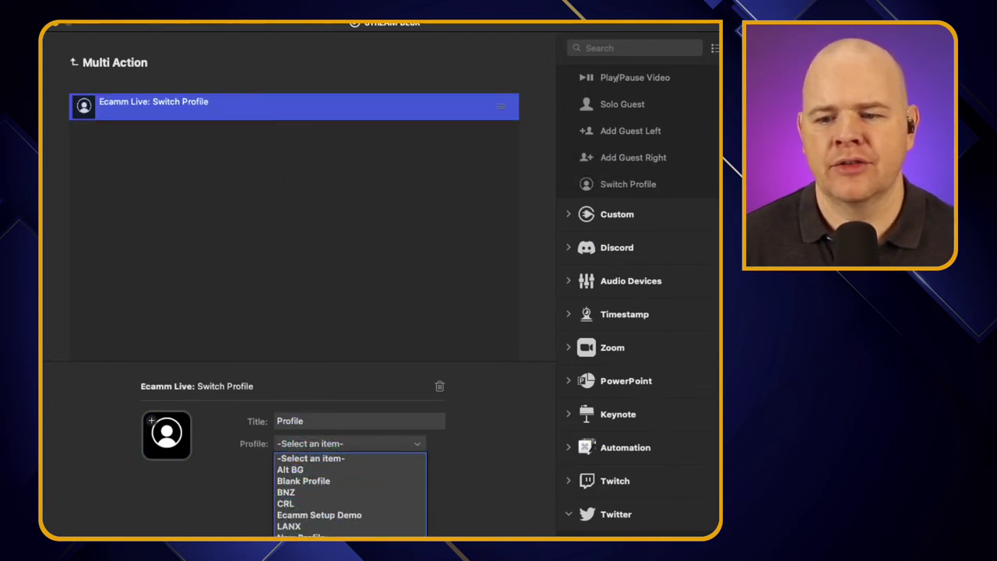
{"action": "left_click", "coordinate": [311, 529]}
{"action": "left_click", "coordinate": [242, 204]}
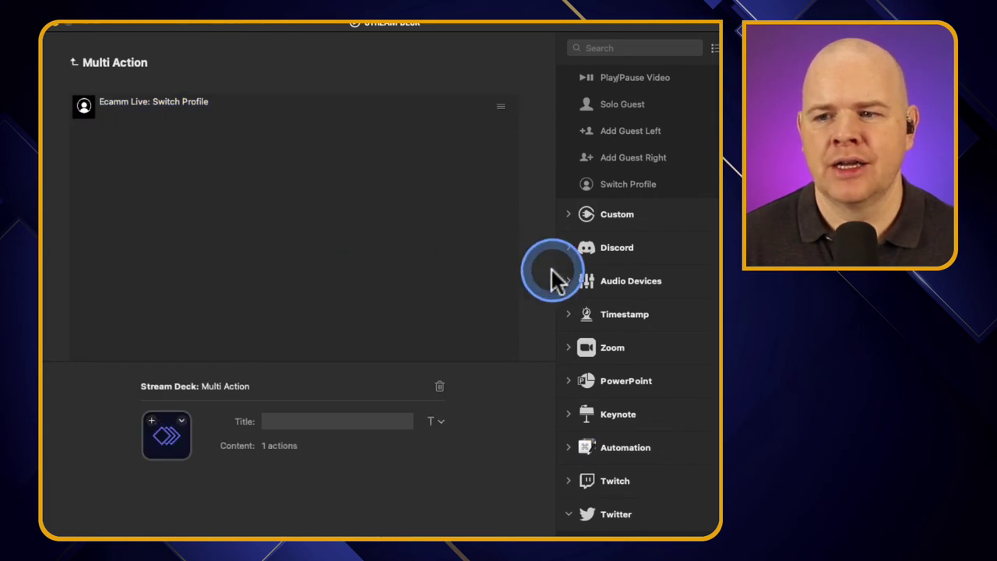
Step: Add a Stream Deck Switch Profile action for profile TOT-Record, page 1, on the current device, and return to the key layout
{"action": "scroll", "coordinate": [615, 287], "scroll_direction": "up", "scroll_amount": 10}
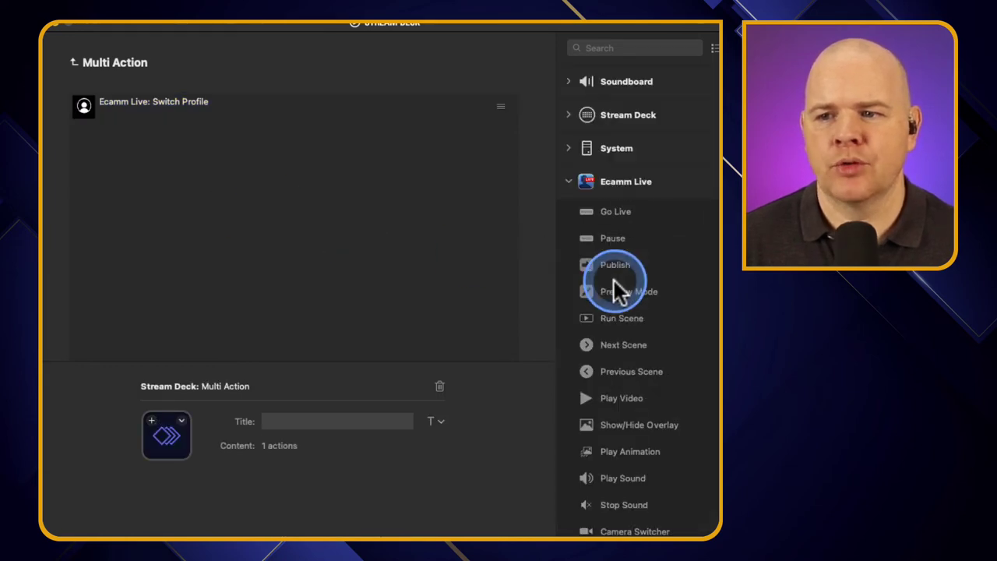
{"action": "left_click", "coordinate": [568, 115]}
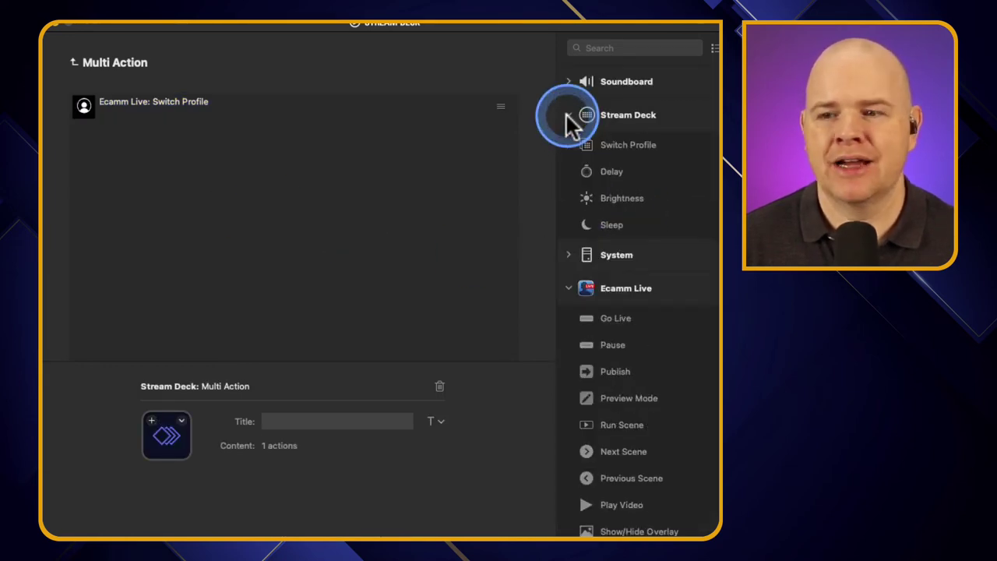
{"action": "left_click_drag", "start_coordinate": [597, 147], "coordinate": [267, 155]}
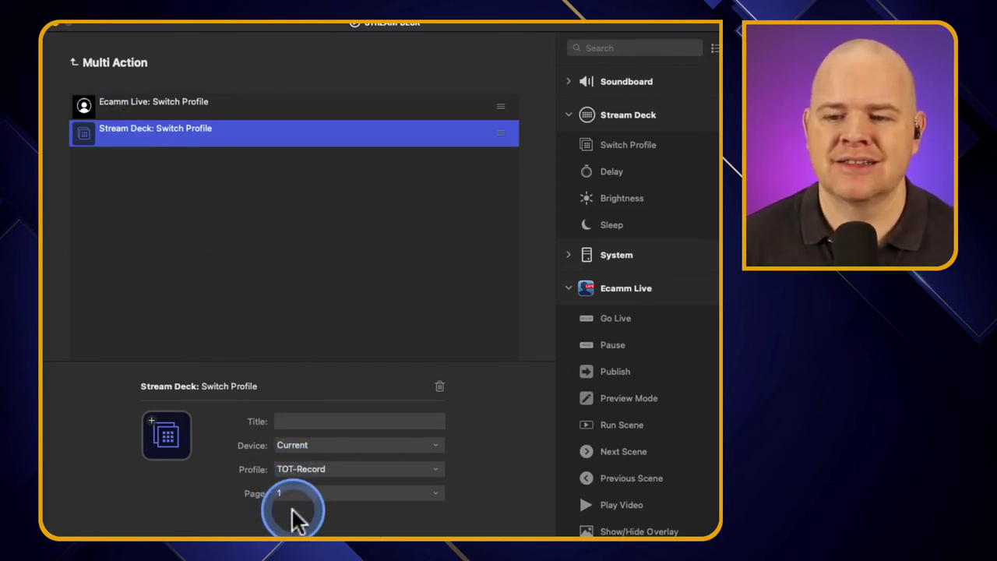
{"action": "left_click", "coordinate": [251, 265]}
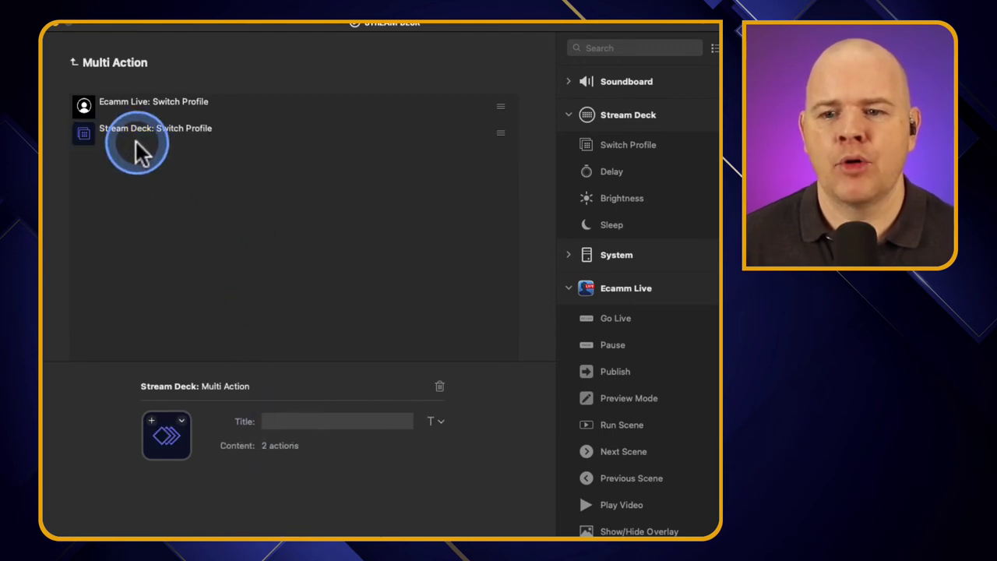
{"action": "left_click", "coordinate": [74, 62]}
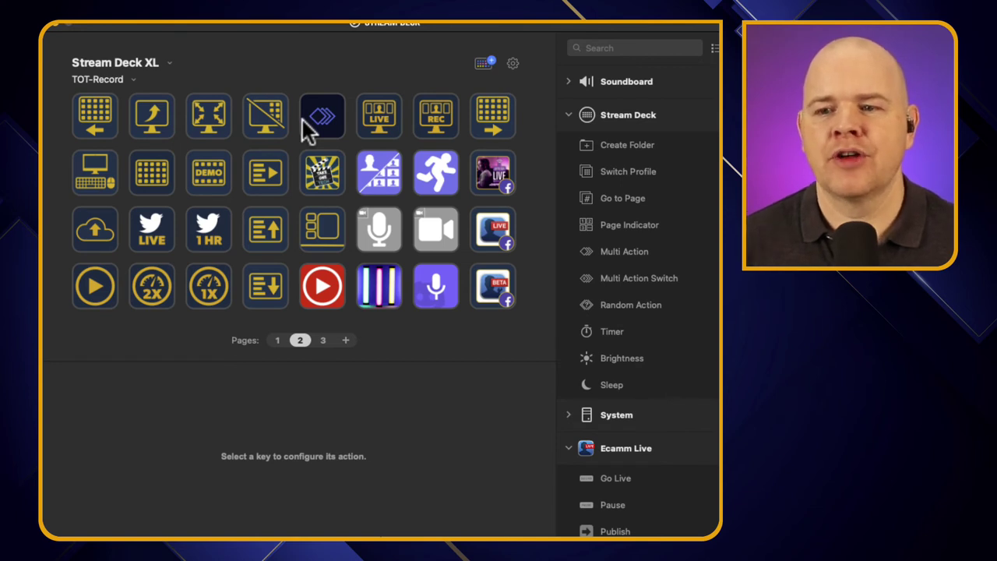
{"action": "left_click_drag", "start_coordinate": [310, 123], "coordinate": [534, 360]}
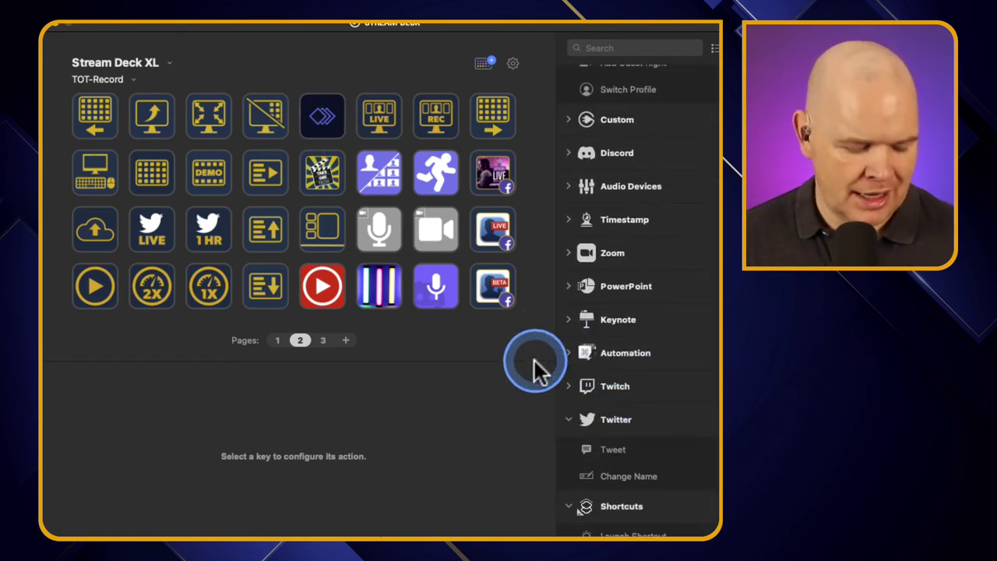